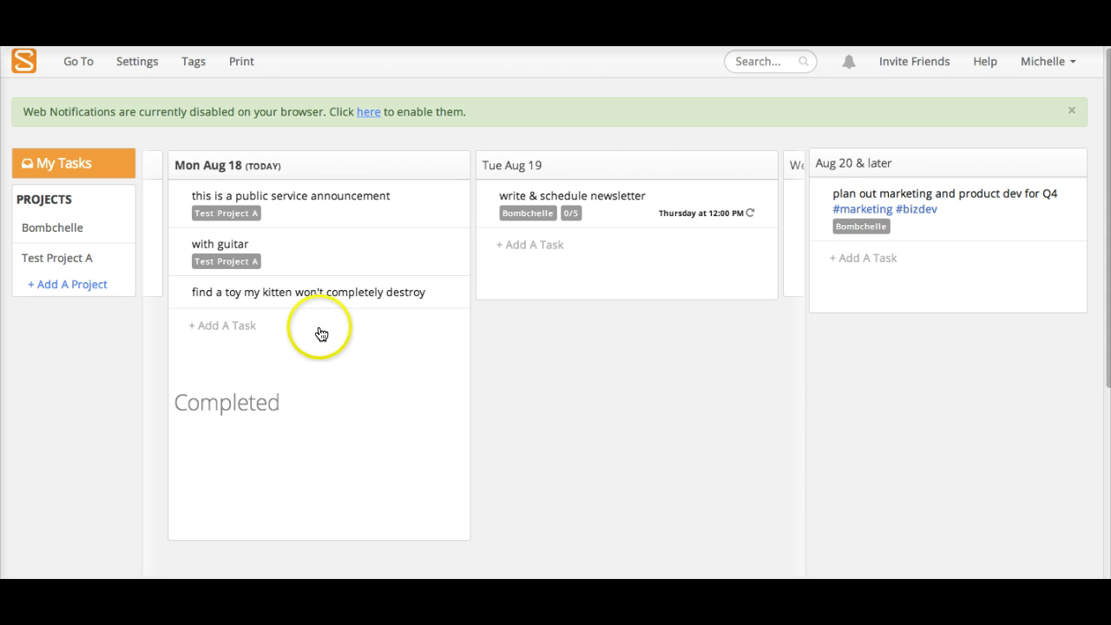
Step: Add the tasks "test task one" and "test task two" under Aug 20 & later in My Tasks
click(866, 258)
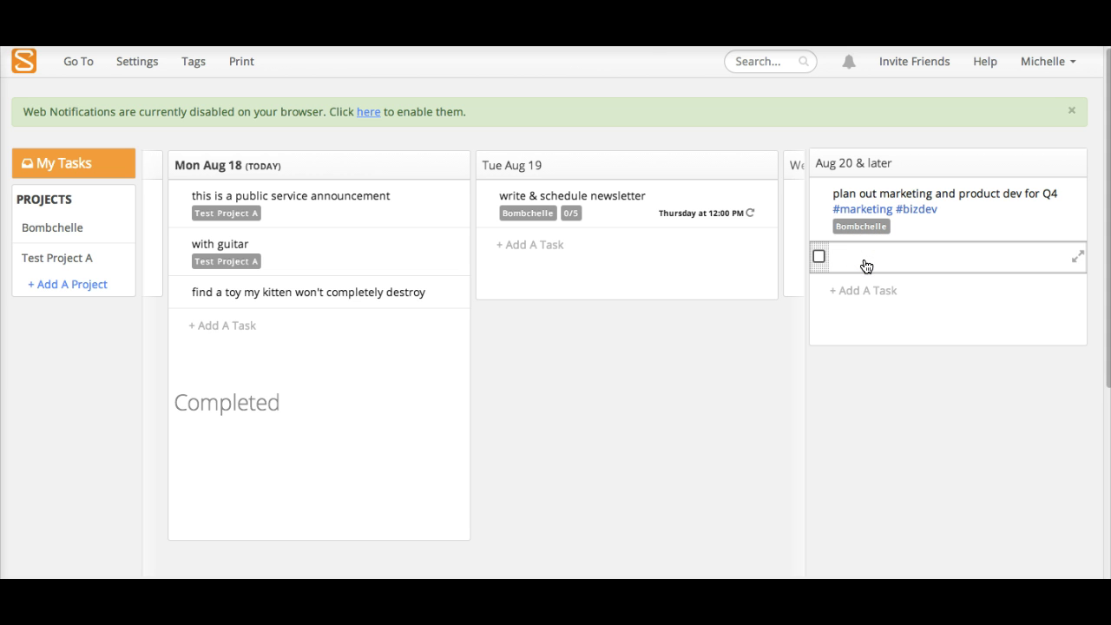
text(test task one)
key(Return)
text(test task two)
key(Return)
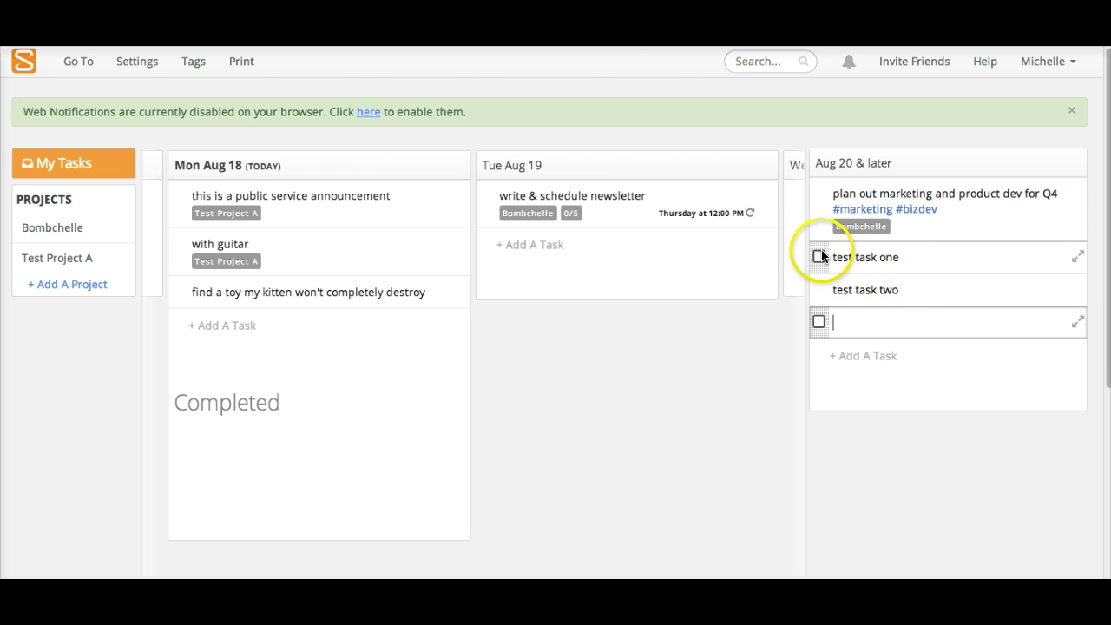
Step: Move "test task one" to the start of Tue Aug 19 and "test task two" to Wed Aug 20
drag(817, 251, 495, 254)
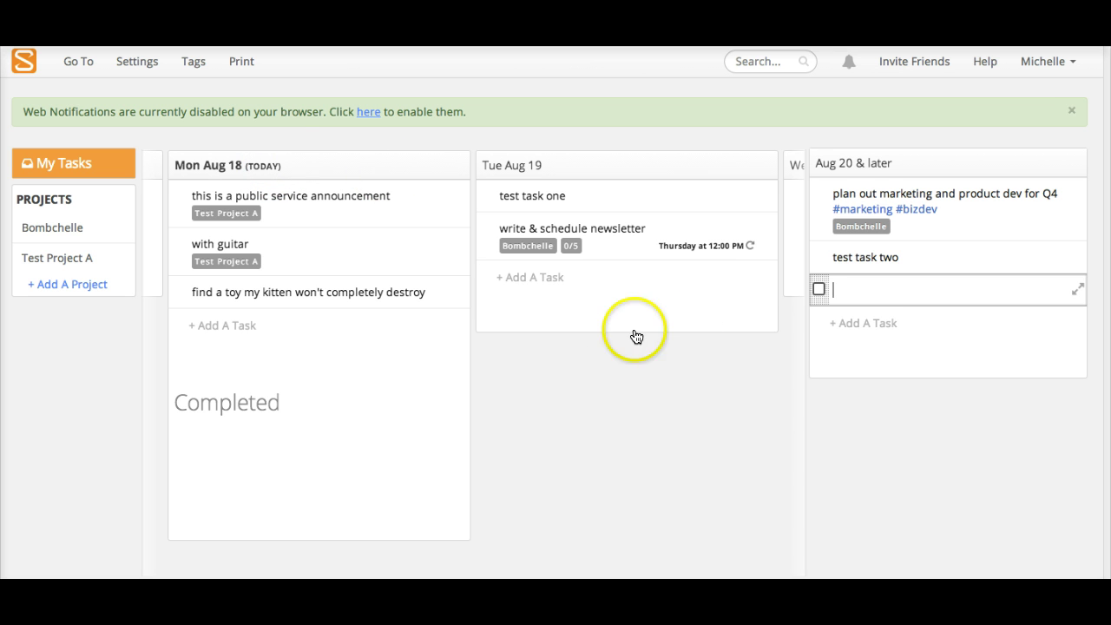
mouse_move(790, 340)
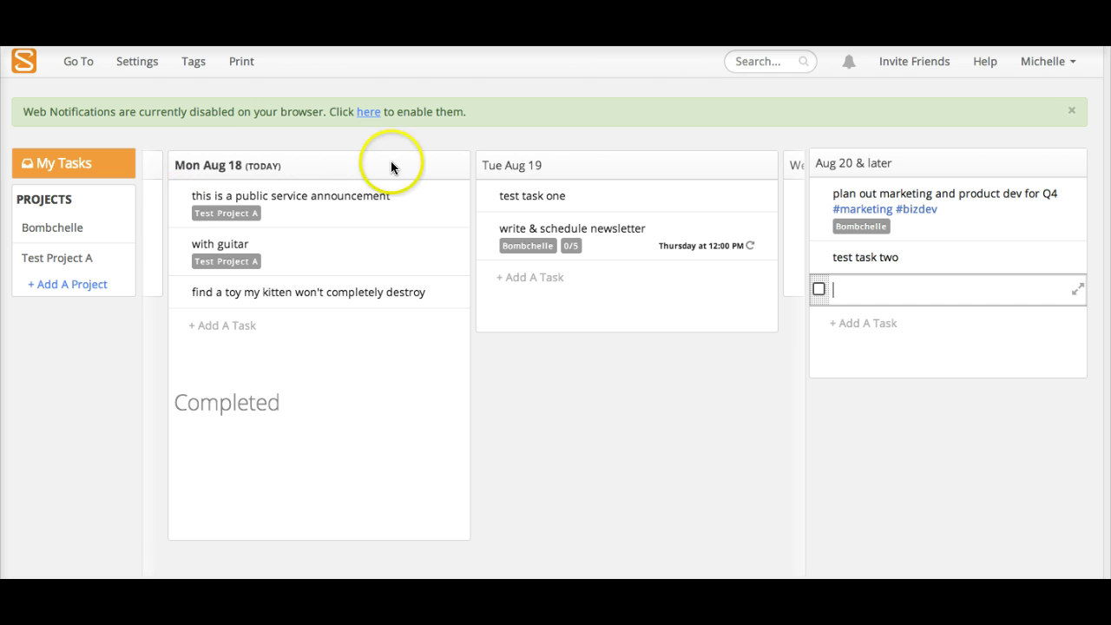
click(798, 240)
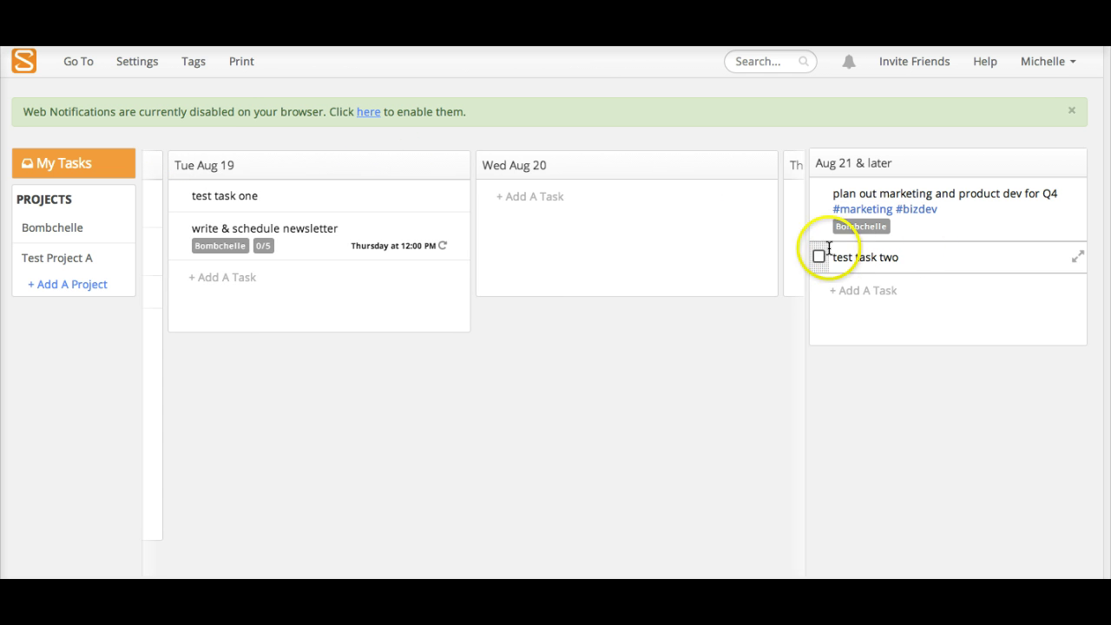
drag(818, 250, 491, 211)
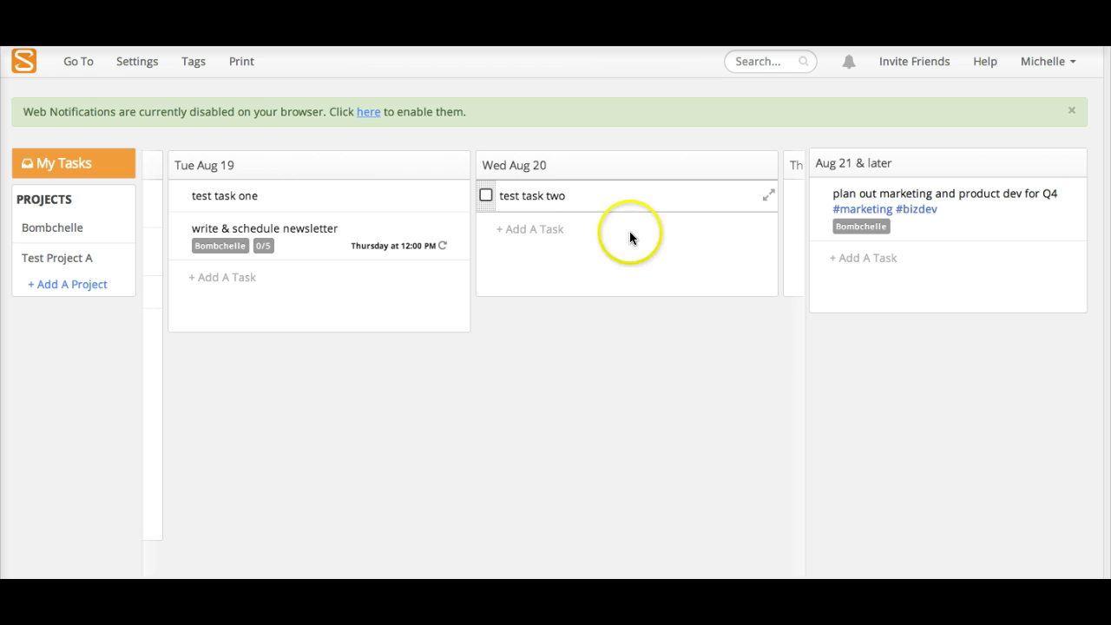
Step: Browse the neighbouring days in My Tasks and view the Bombchelle project before returning to My Tasks
click(789, 279)
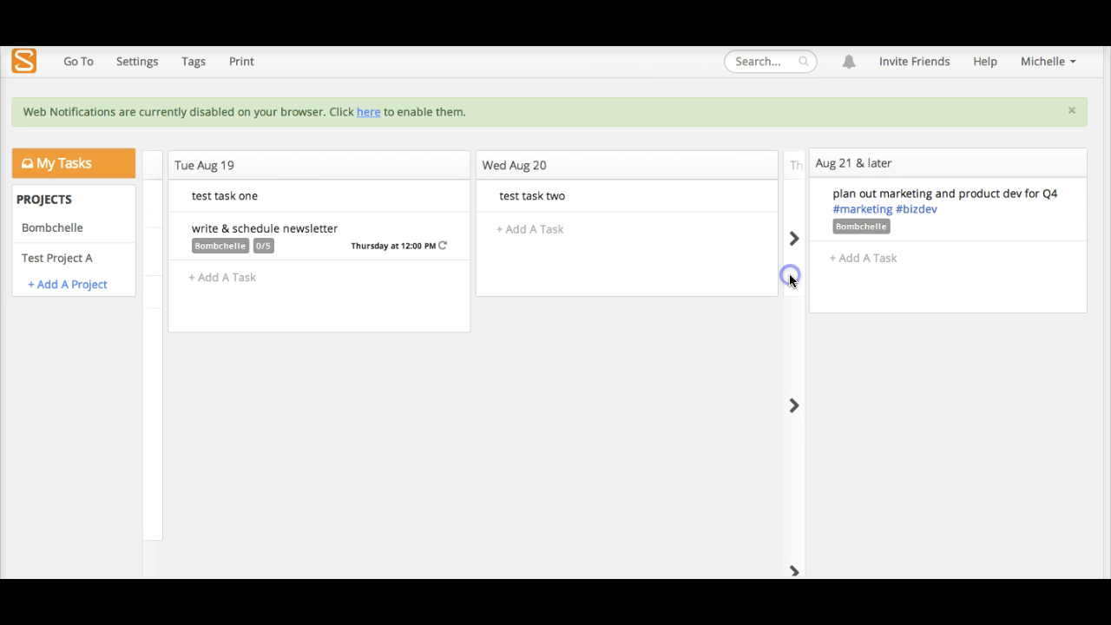
click(154, 299)
click(152, 216)
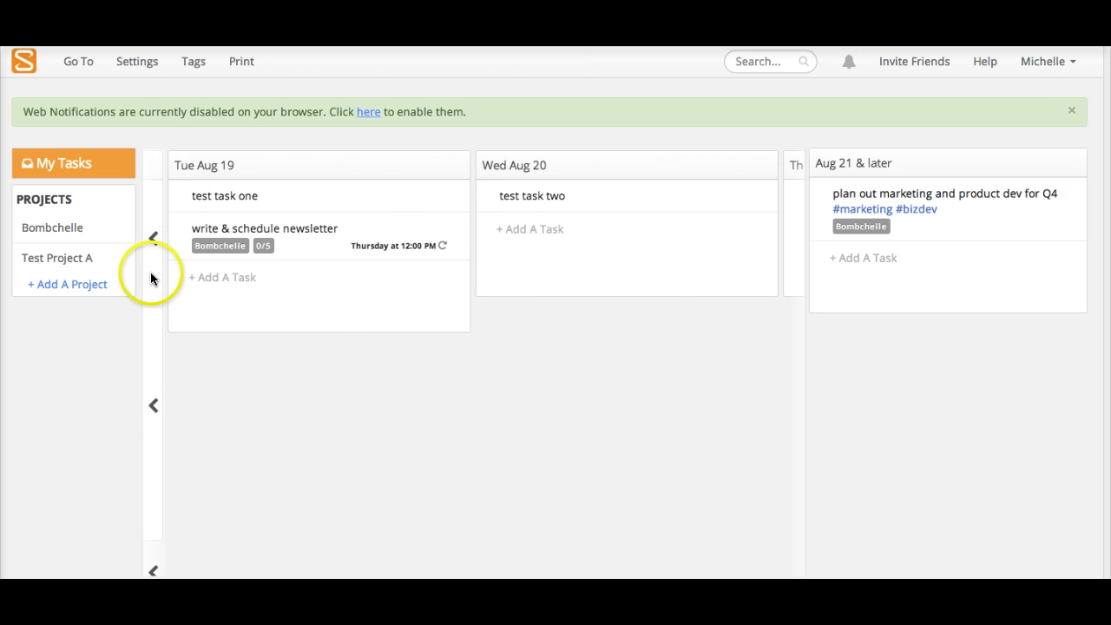
click(82, 231)
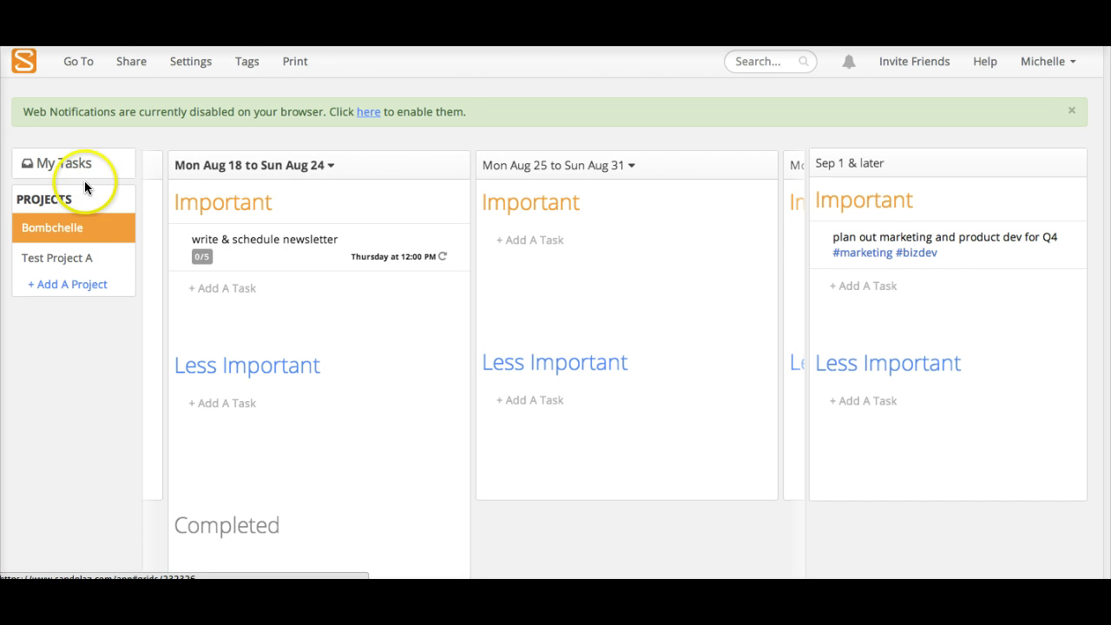
click(85, 178)
Step: Review the My Tasks settings and the options for including Bombchelle tasks, leaving the choice at Default
click(142, 66)
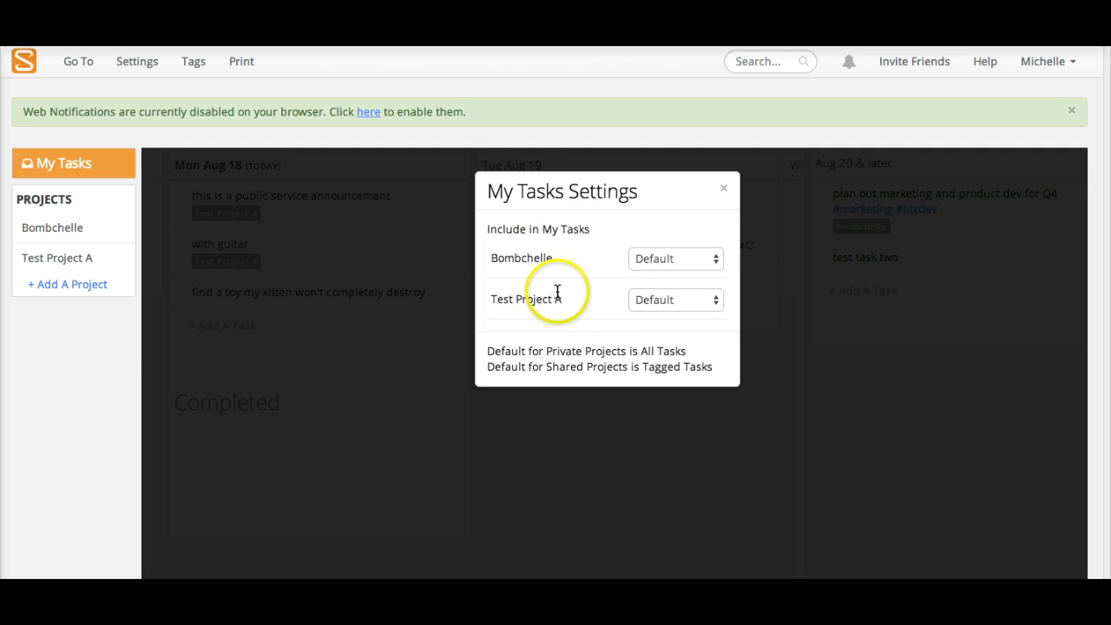
click(671, 263)
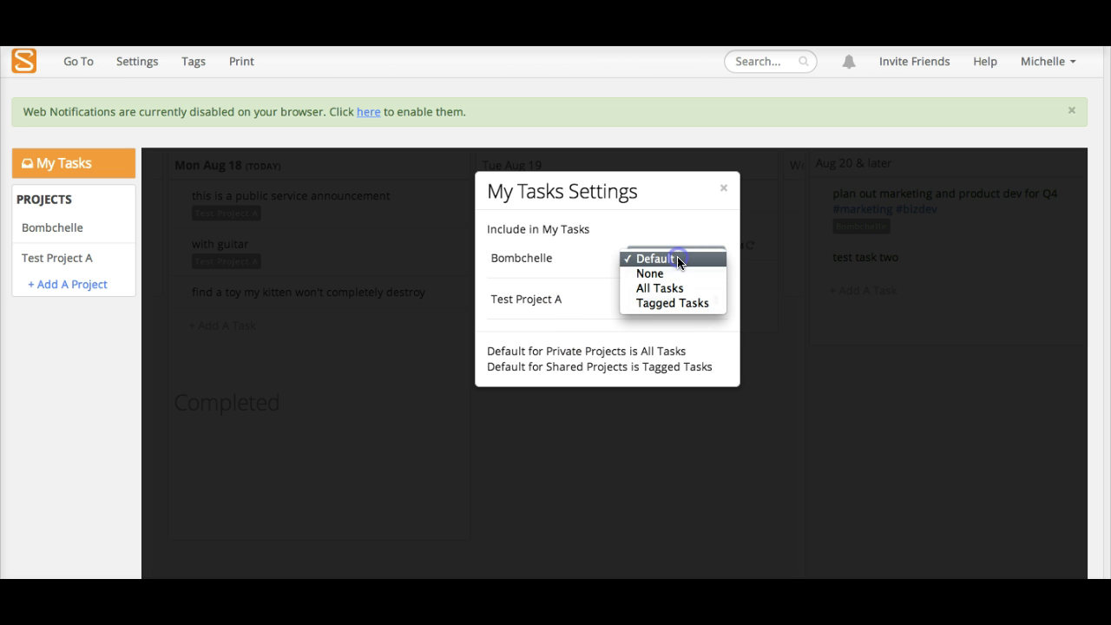
click(585, 249)
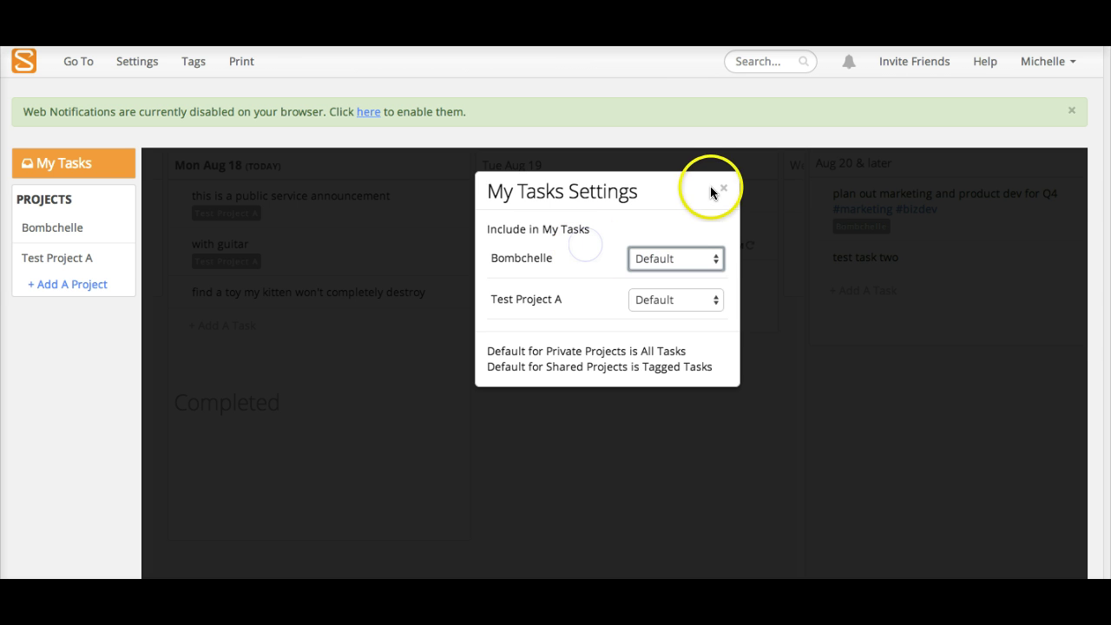
click(722, 189)
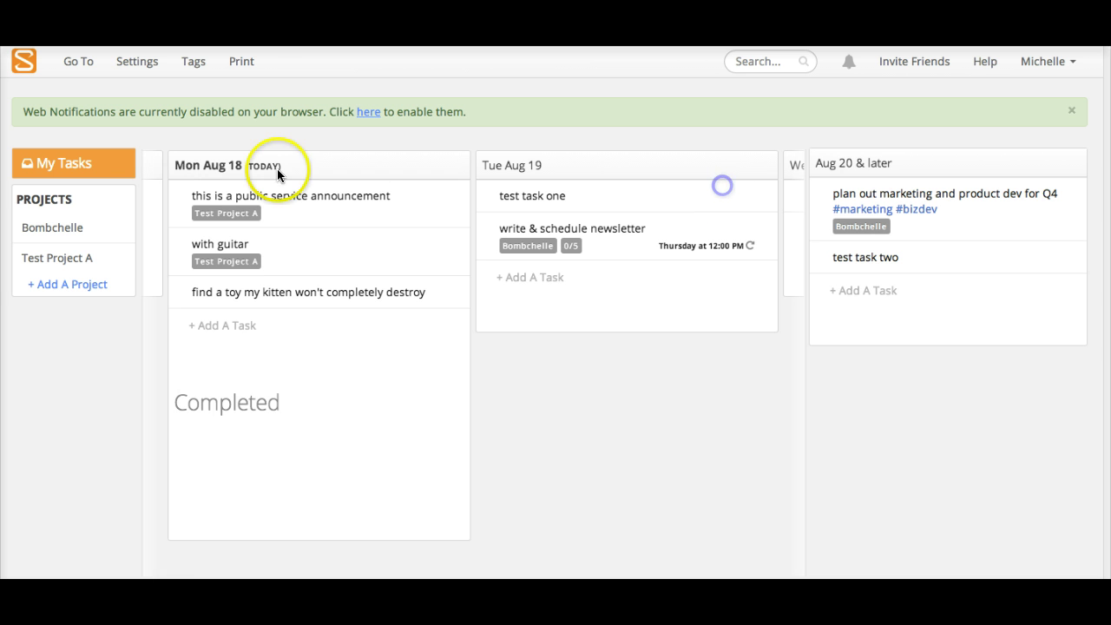
Step: Examine the subtasks, notes, comments, dates and repeat options of the "write & schedule newsletter" task in the Bombchelle project
click(76, 231)
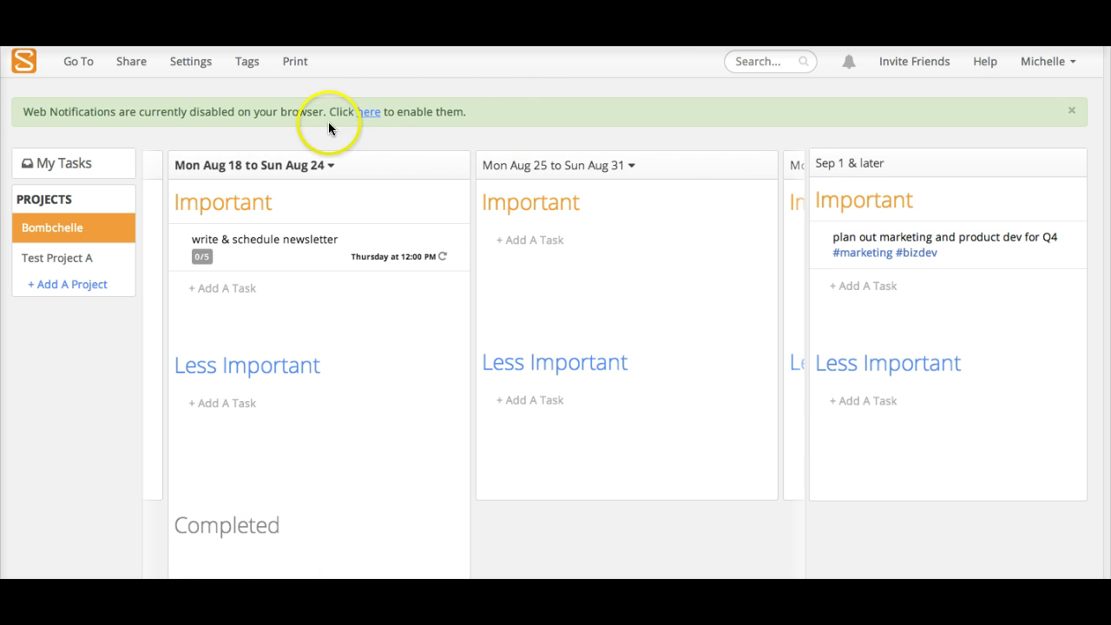
click(298, 239)
click(460, 239)
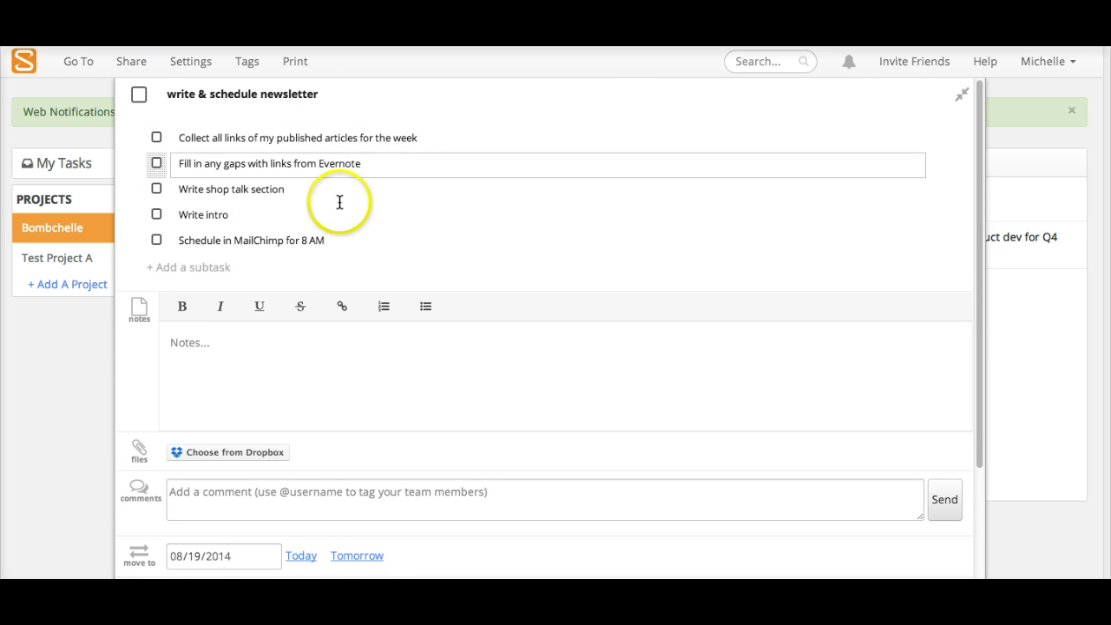
mouse_move(151, 245)
mouse_down()
mouse_move(151, 216)
mouse_move(148, 234)
mouse_up()
click(194, 354)
scroll(334, 372, down, 2)
click(434, 348)
scroll(608, 335, down, 1)
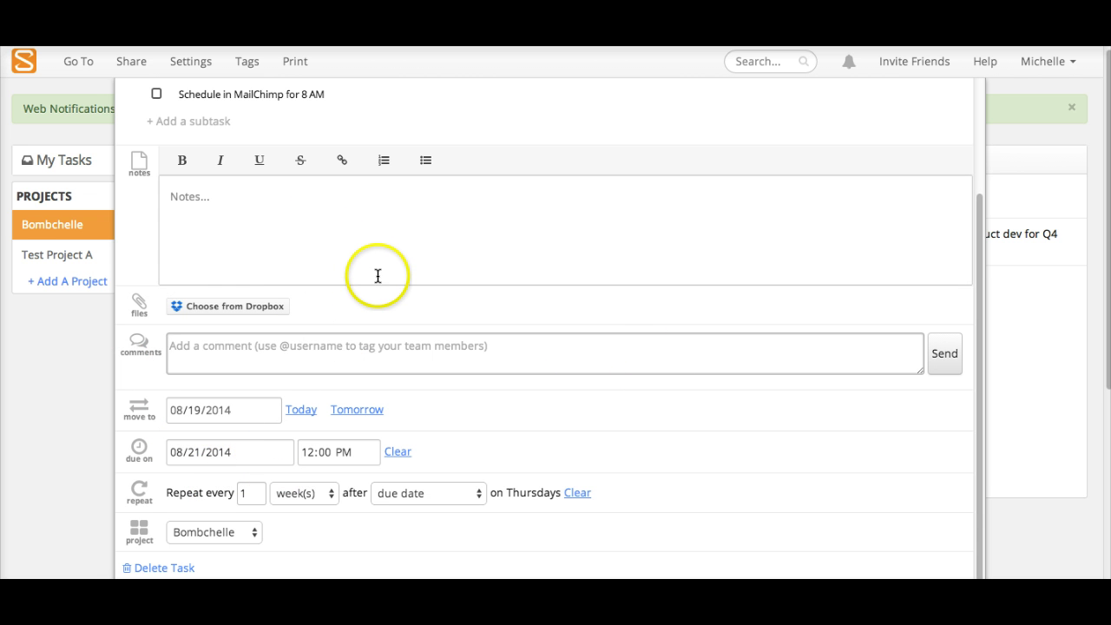
click(76, 440)
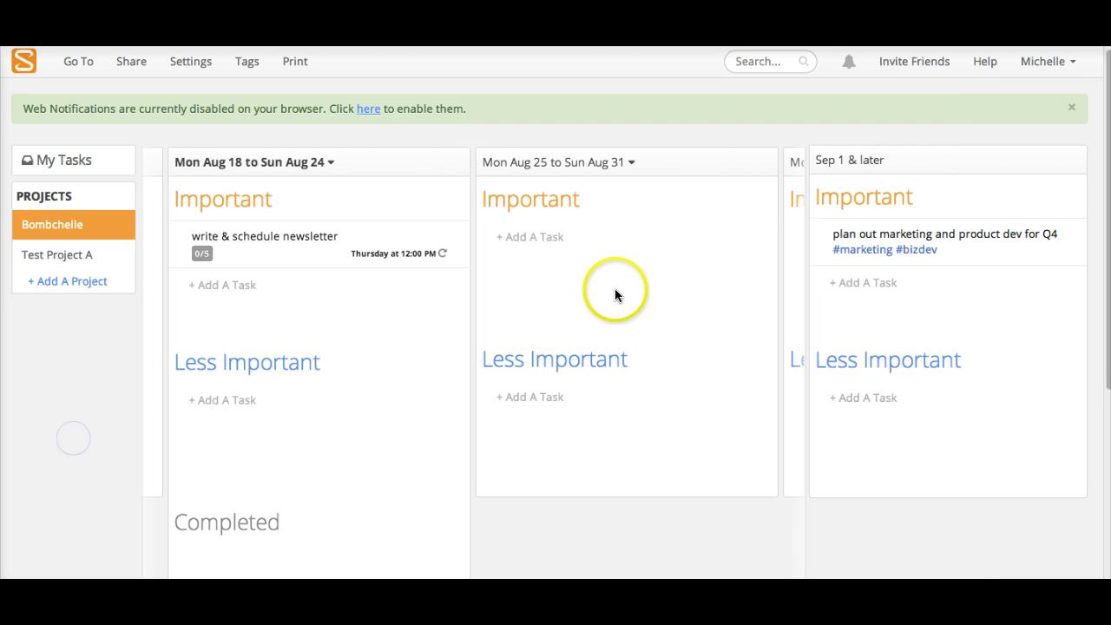
Step: Review the Bombchelle project settings and the milestone length options for Mon Aug 18 to Sun Aug 24
mouse_move(793, 257)
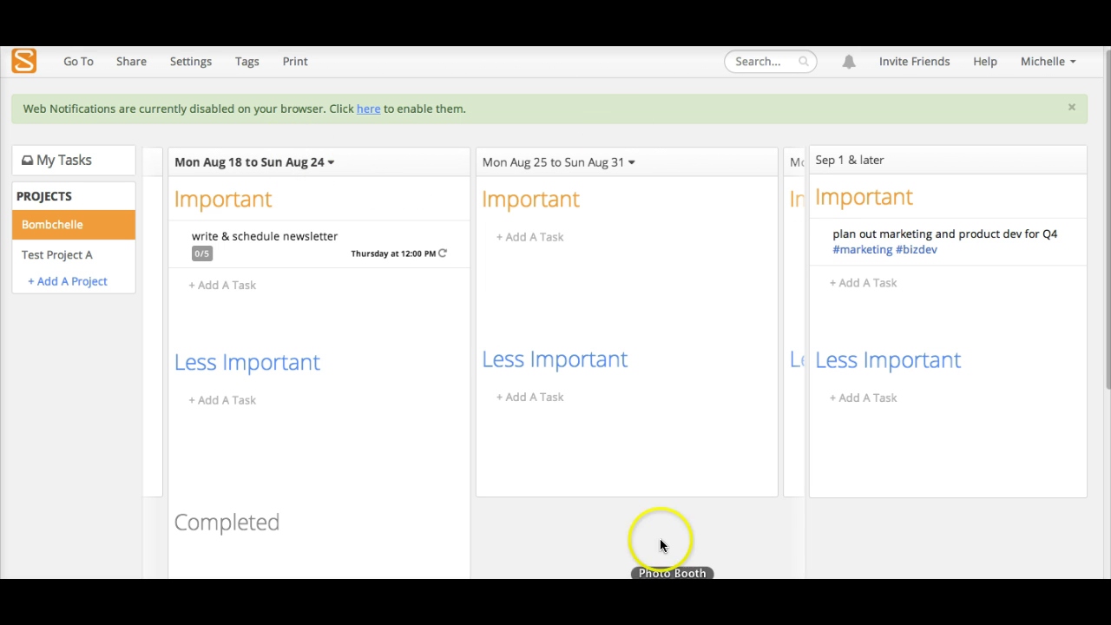
click(205, 65)
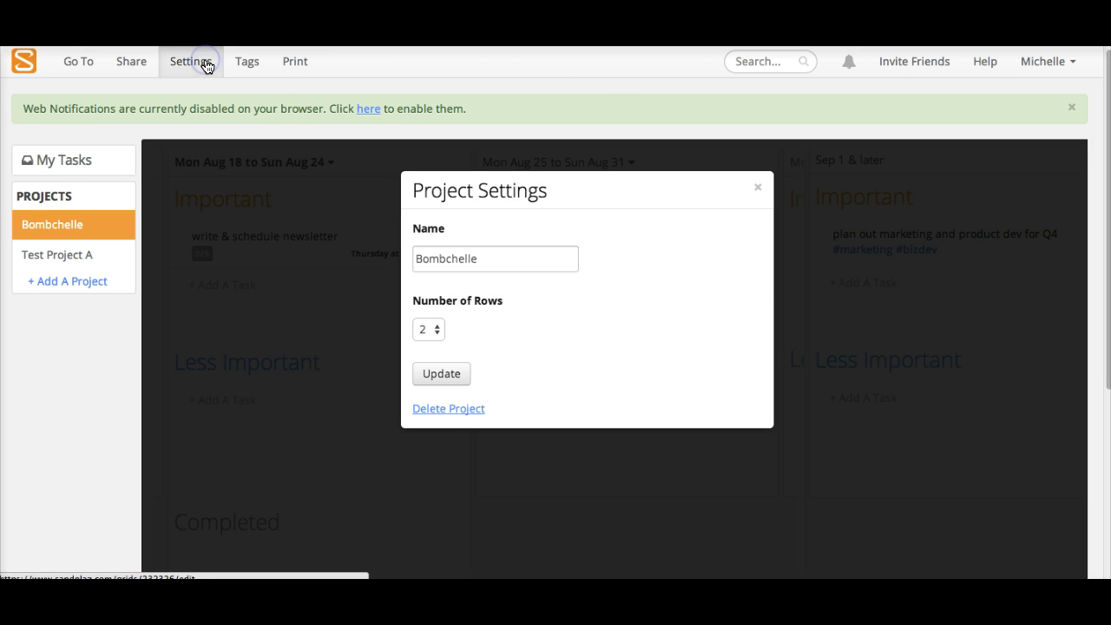
click(768, 188)
click(331, 162)
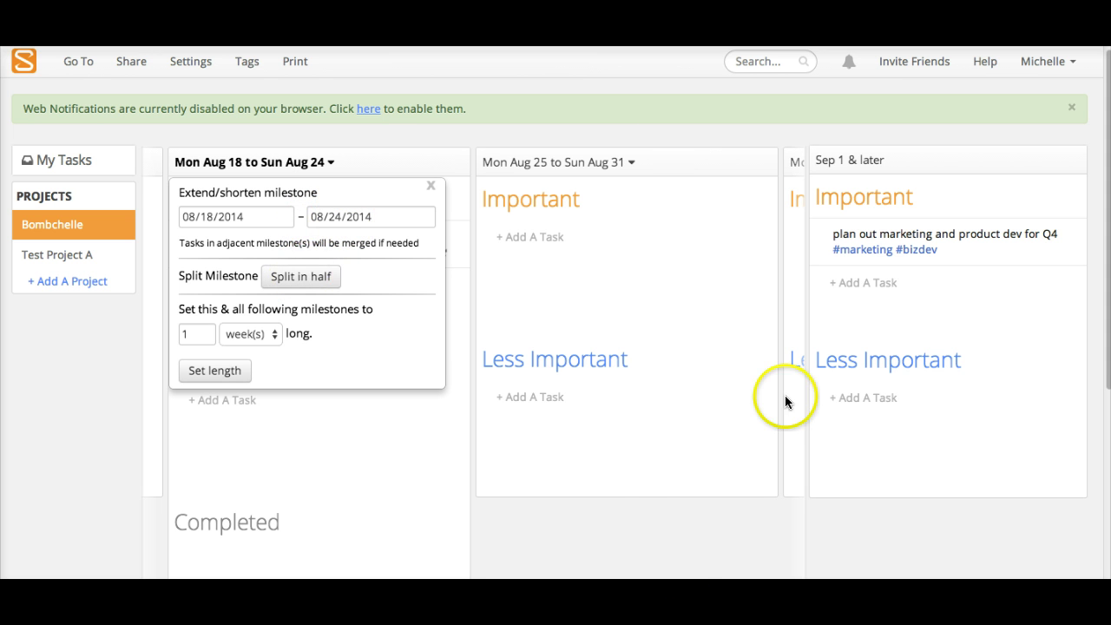
click(431, 185)
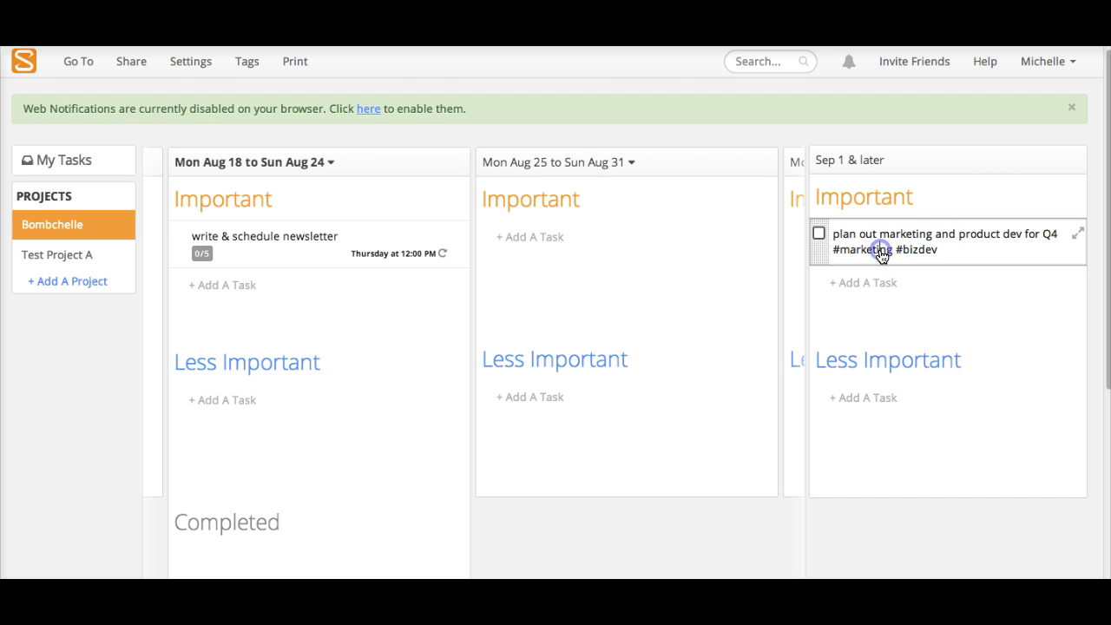
Step: Filter the Bombchelle project's tasks by the #bizdev tag and clear the filter
click(907, 249)
key(Return)
click(902, 254)
click(912, 251)
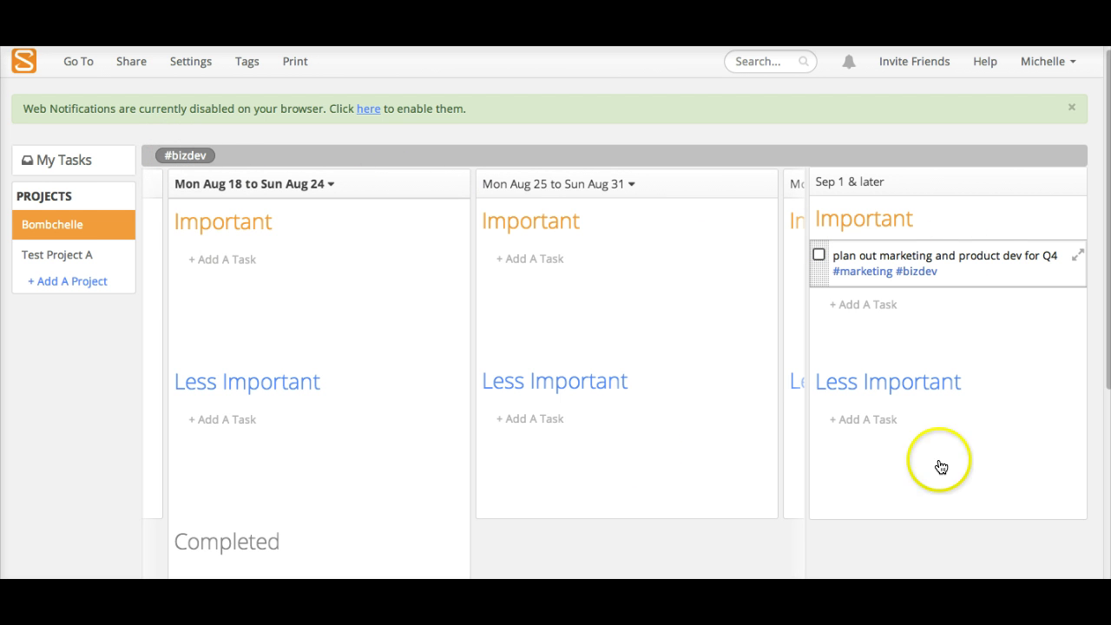
click(195, 157)
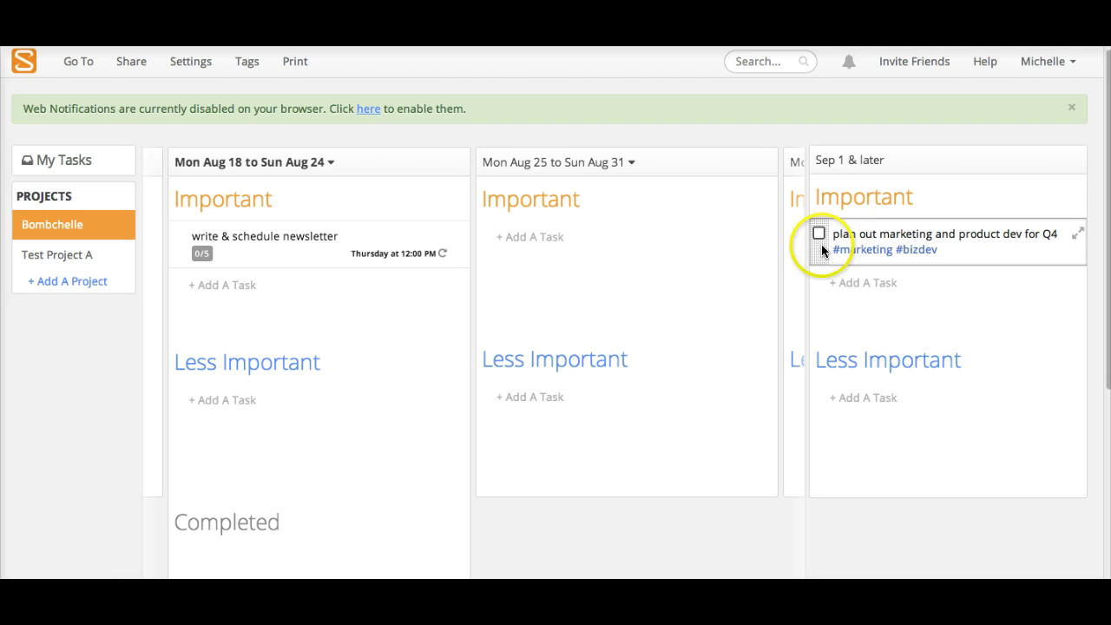
click(932, 155)
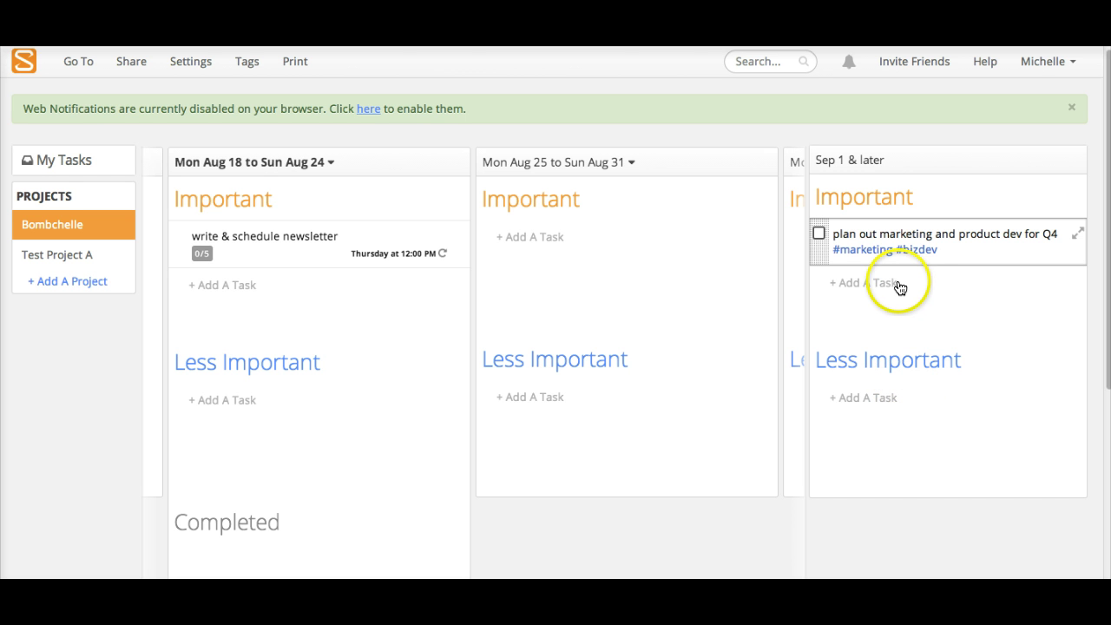
drag(816, 244, 846, 236)
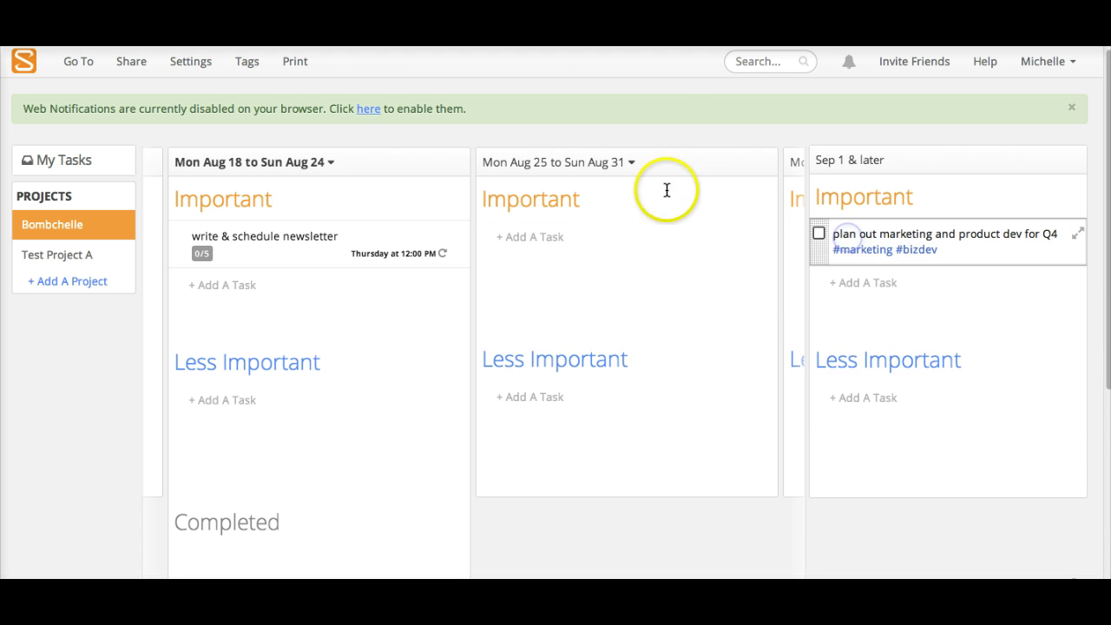
Step: Set the Bombchelle project's number of rows to 3
click(193, 68)
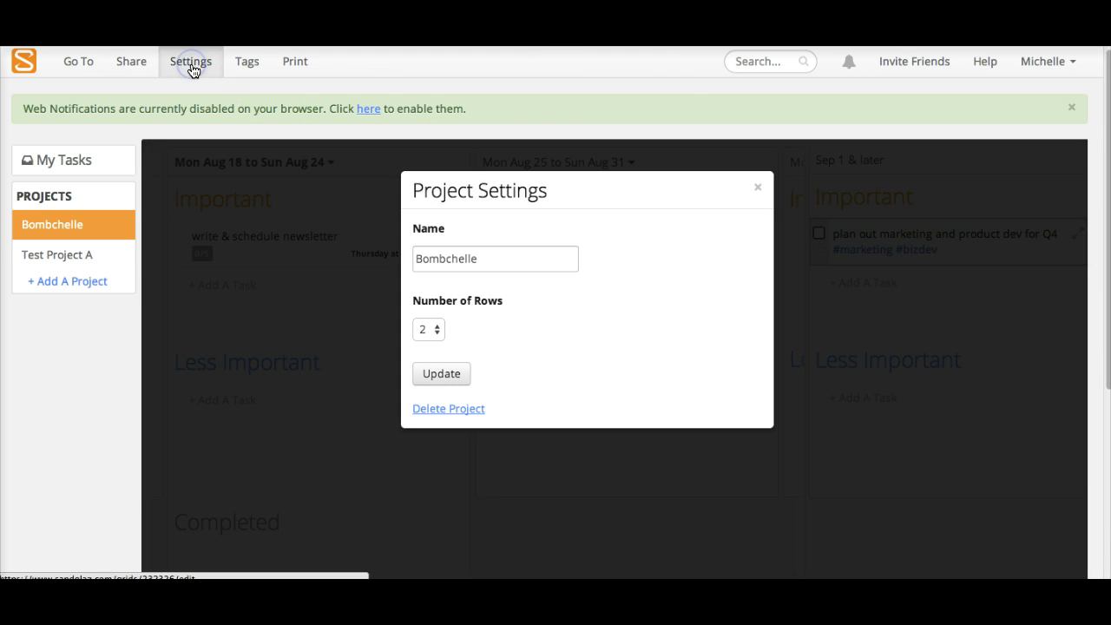
click(432, 347)
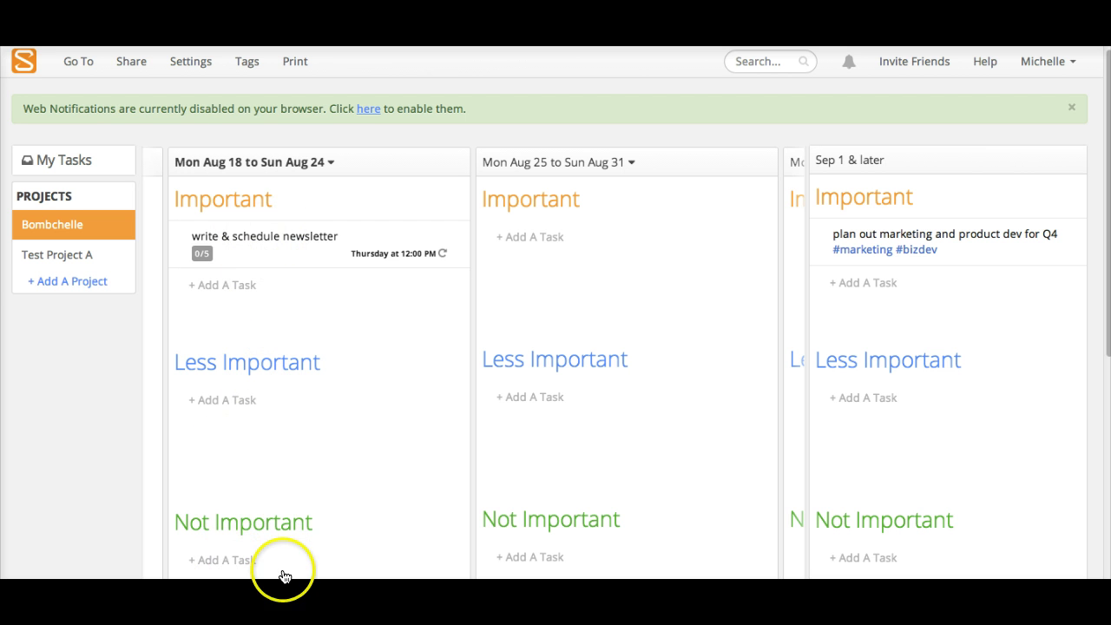
Step: Rename the project's "Important" row as "Marketing"
click(246, 195)
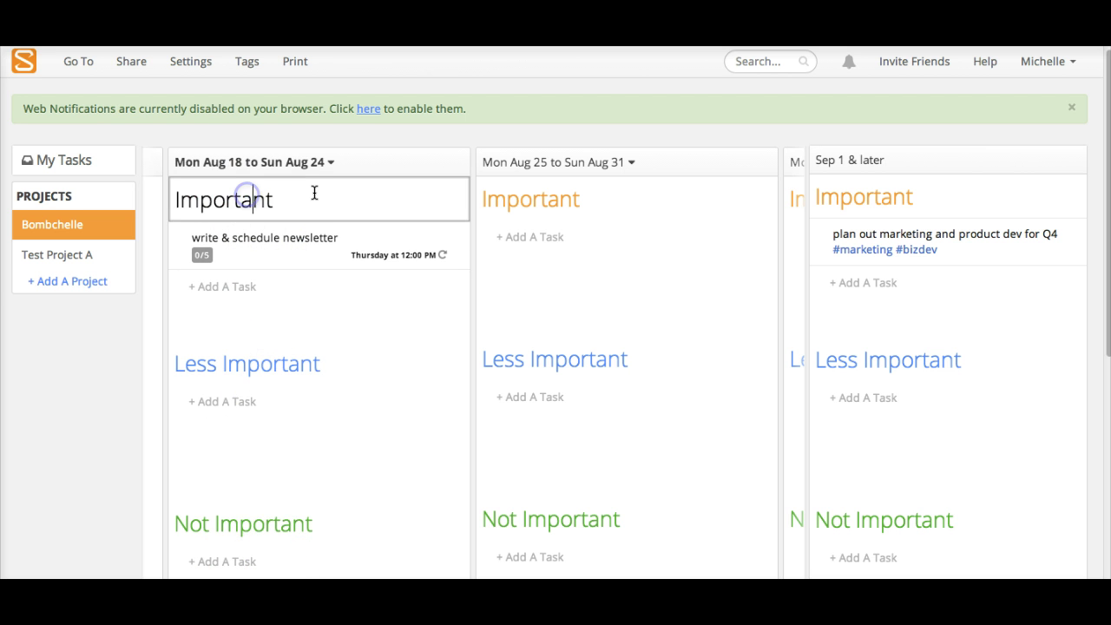
drag(118, 195, 113, 193)
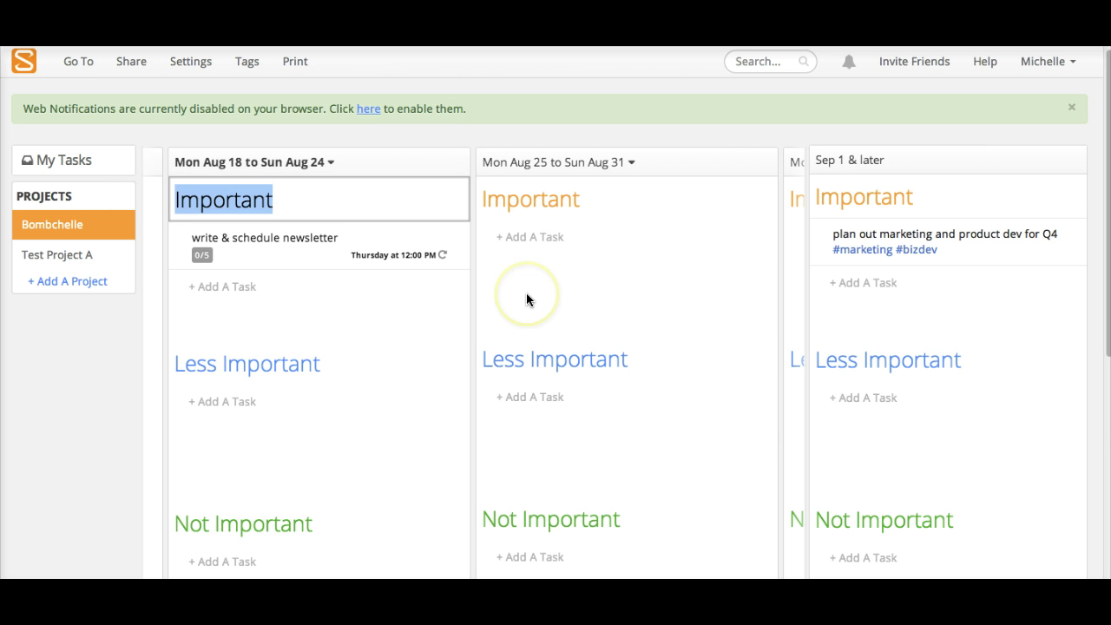
text(Marketing)
key(Return)
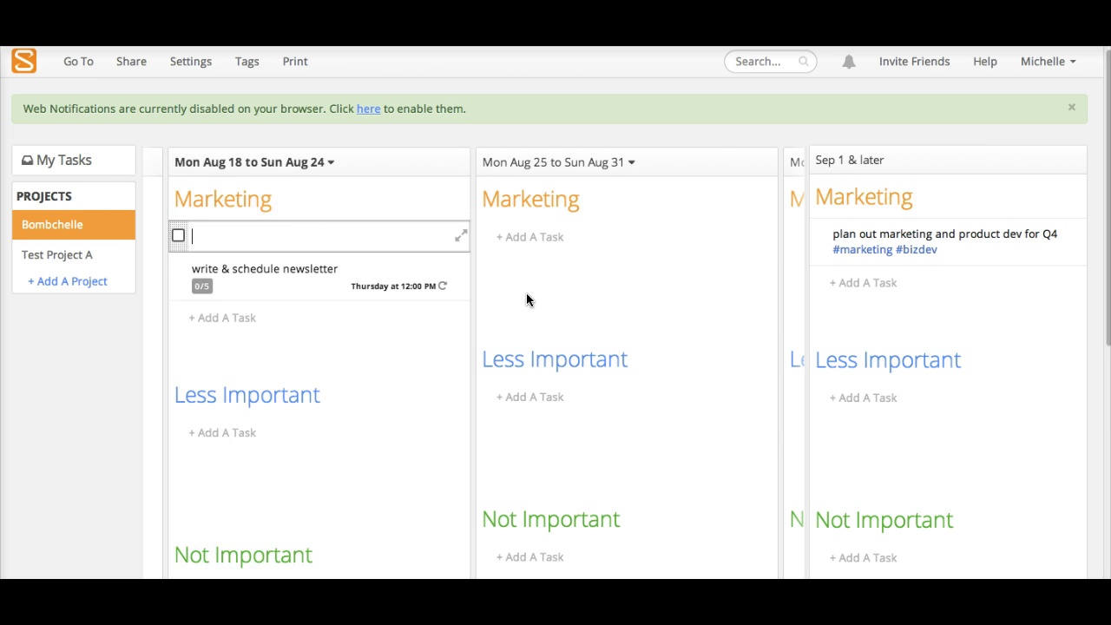
Step: Rename the project's "Less Important" row as "Writing"
click(209, 387)
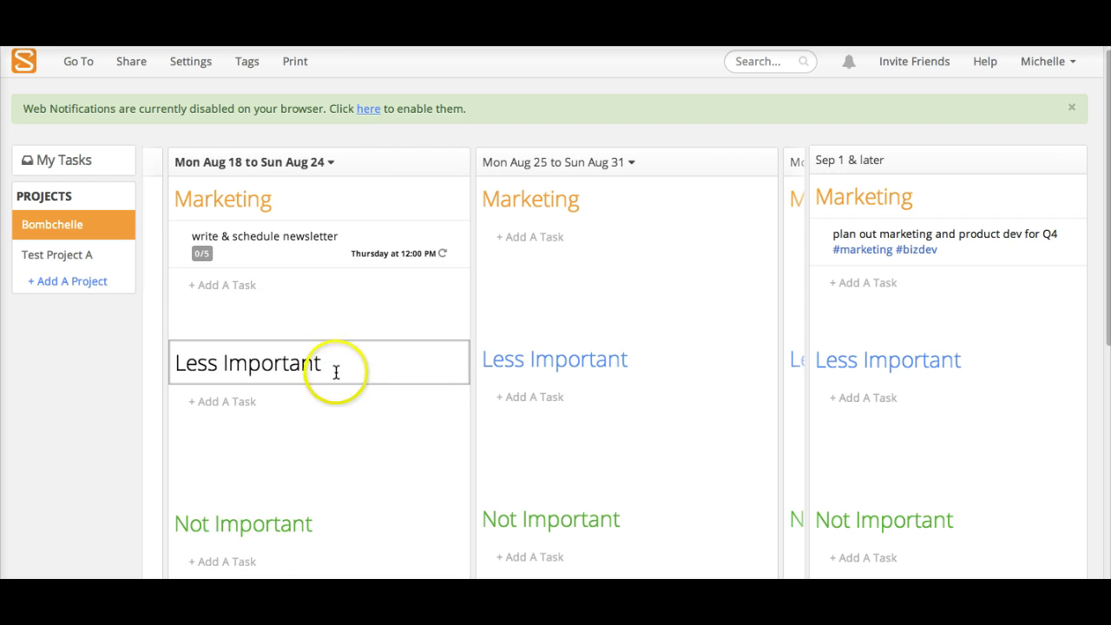
key(super+a)
text(Writing)
key(Return)
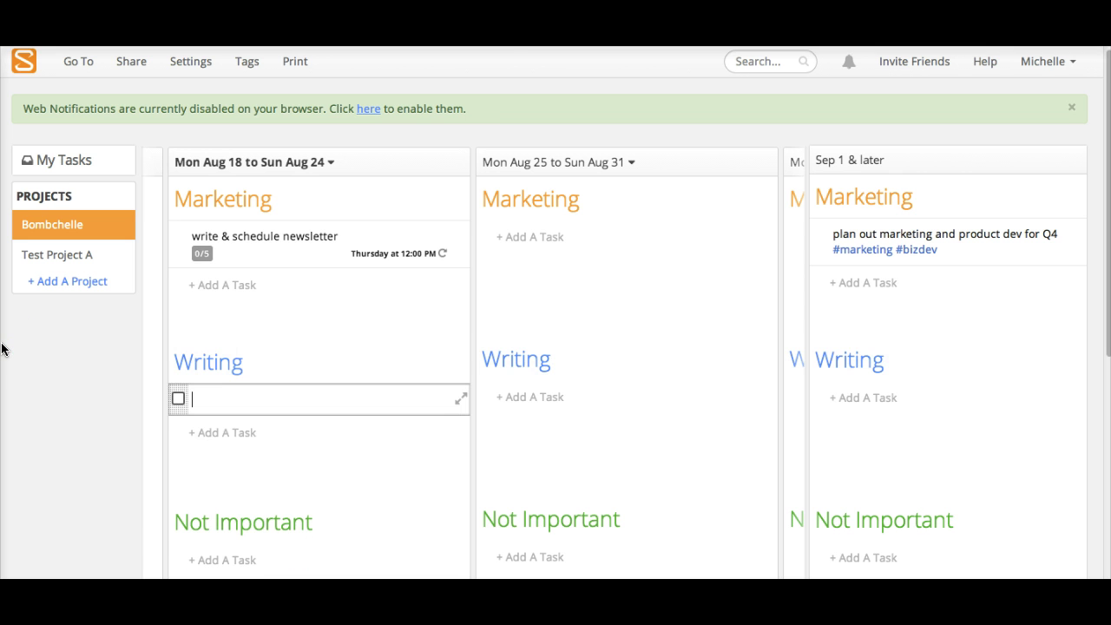
Step: Rename the project's "Not Important" row as "Admin" and look over the whole board
click(213, 514)
key(super+a)
text(Ad)
key(Return)
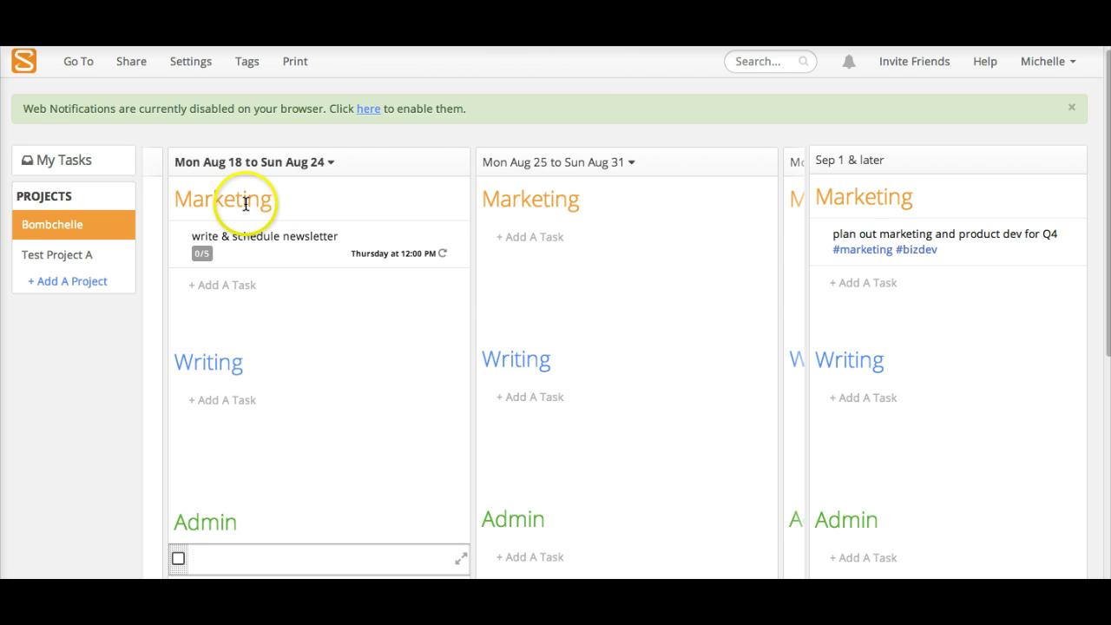
scroll(361, 330, down, 3)
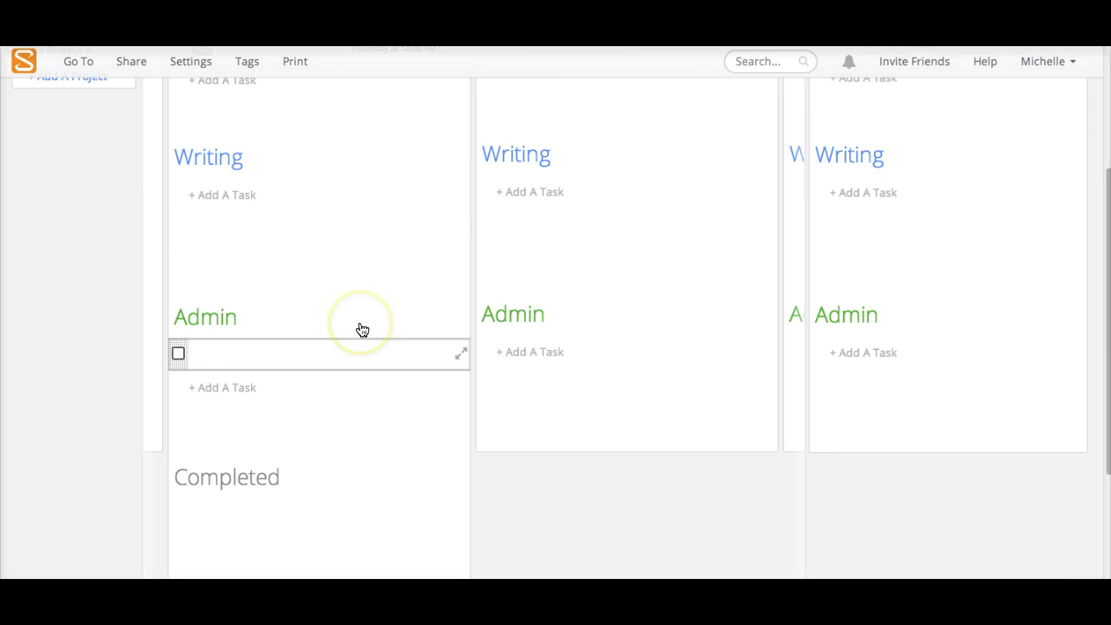
scroll(362, 330, up, 3)
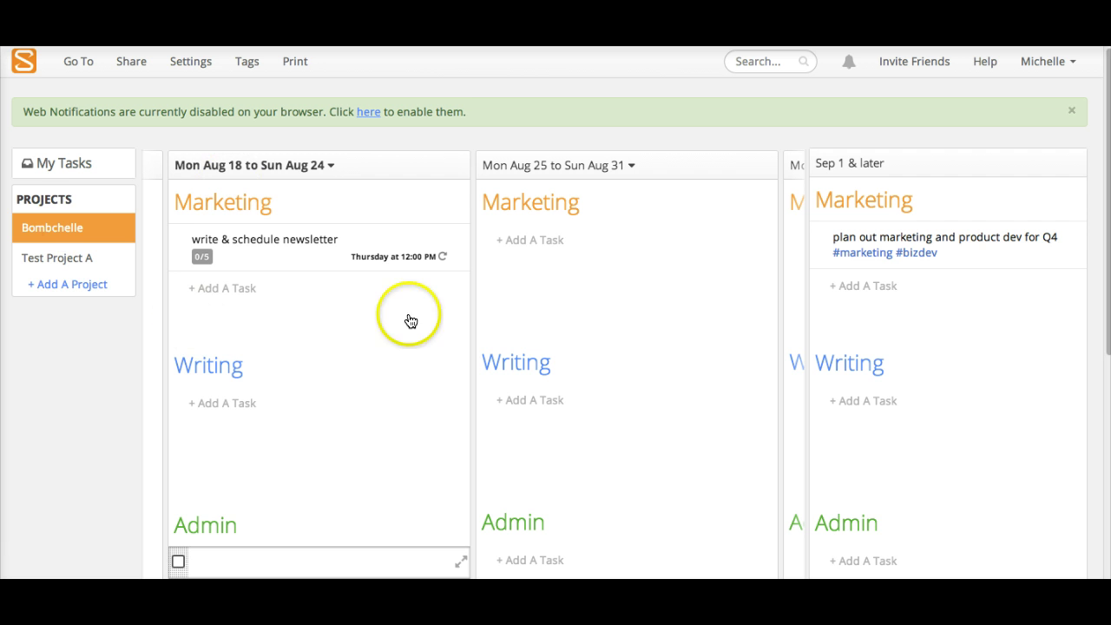
Step: Compare the daily My Tasks overview with the Bombchelle project's weekly board, ending on My Tasks
click(67, 165)
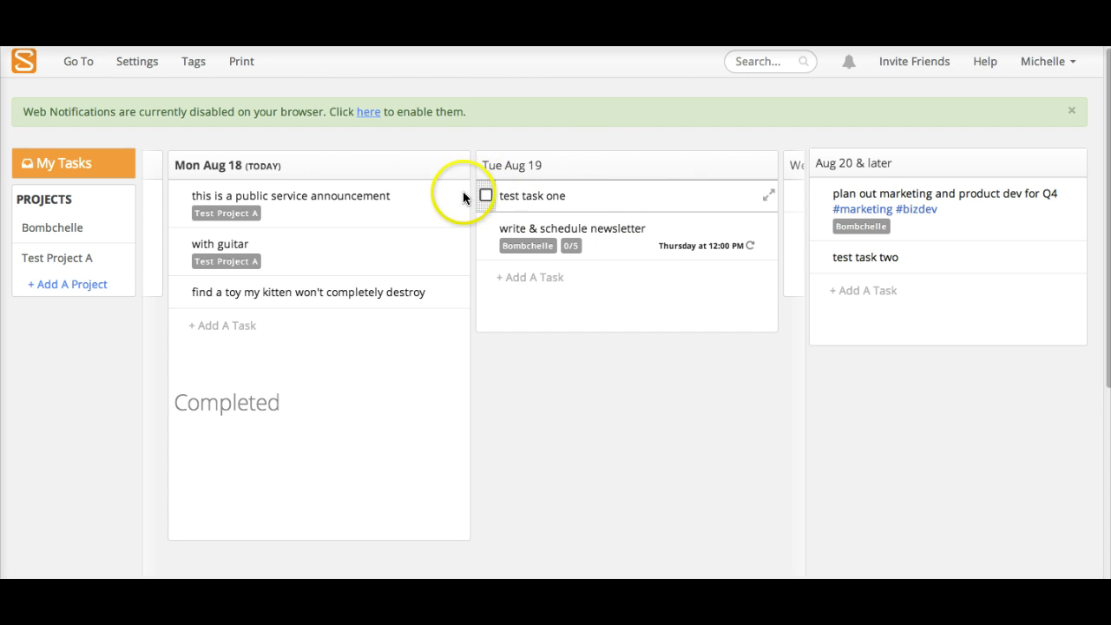
click(65, 228)
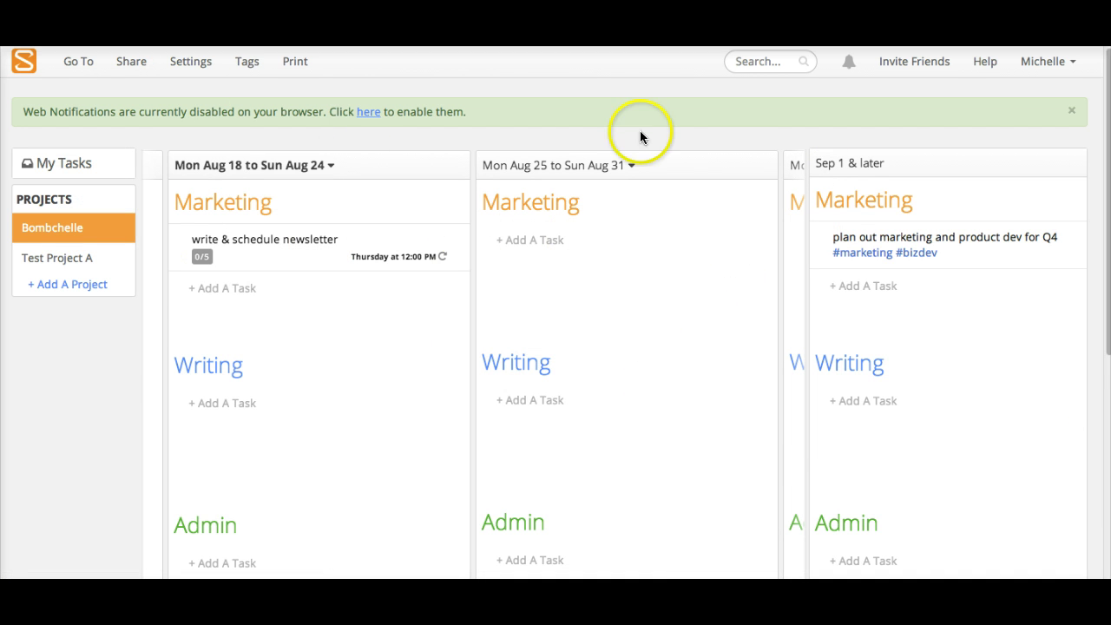
click(87, 168)
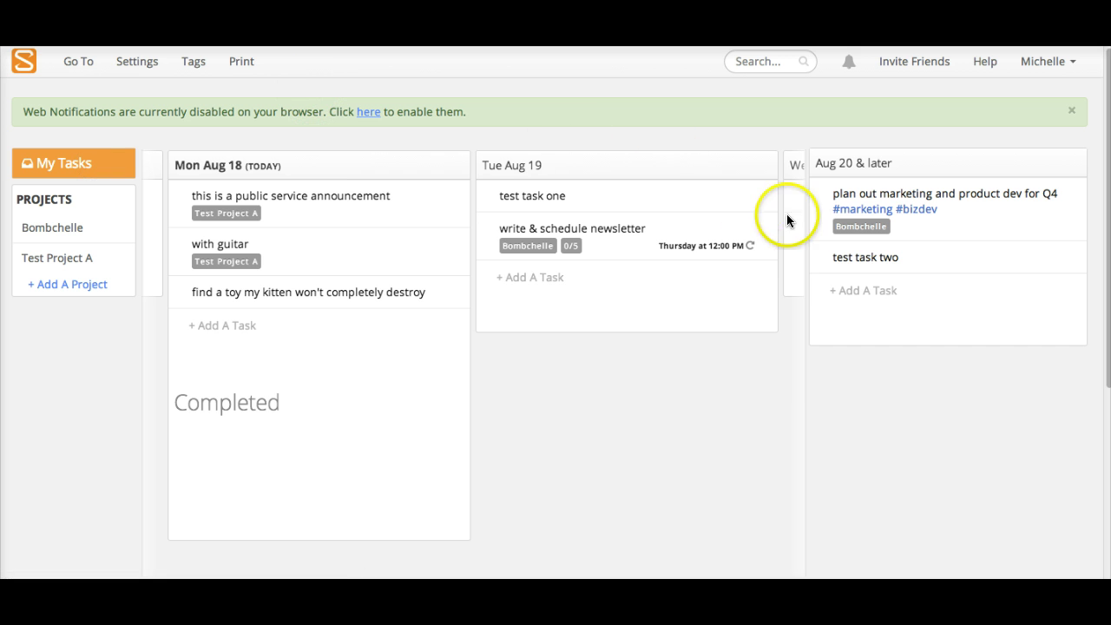
Step: Look ahead two days in My Tasks to Wed Aug 20 and Thu Aug 21, and return to today's column
click(792, 270)
click(792, 269)
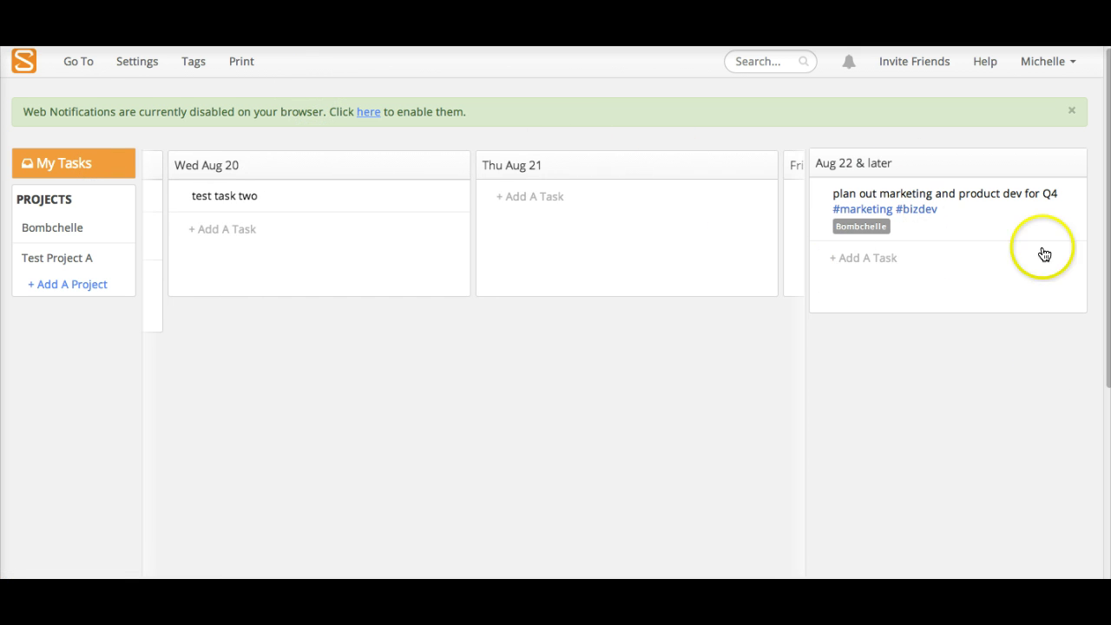
click(155, 382)
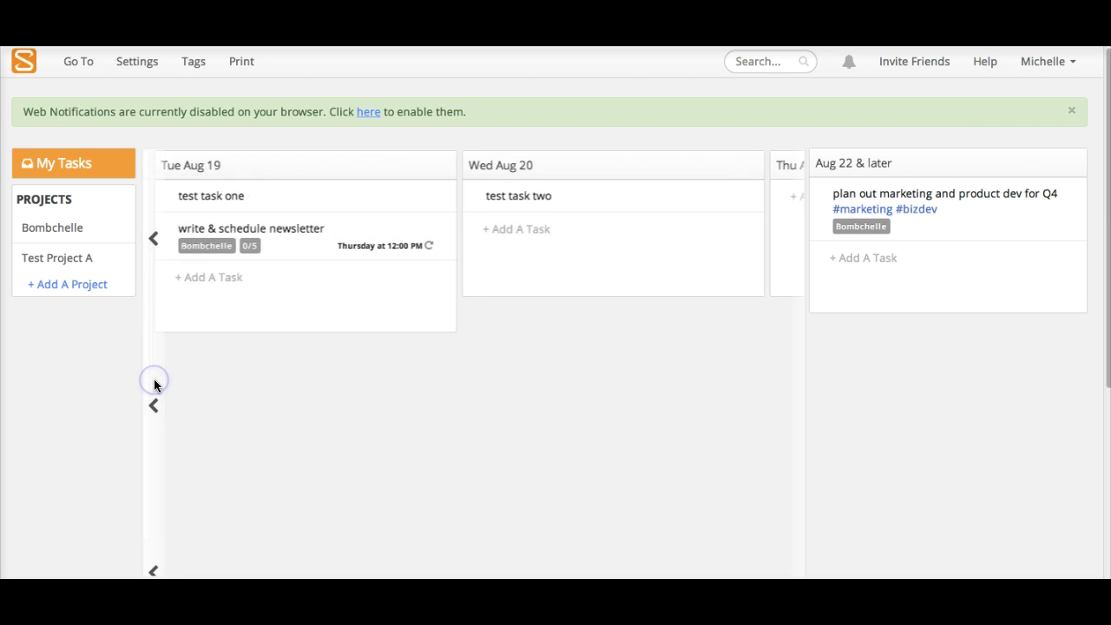
click(155, 381)
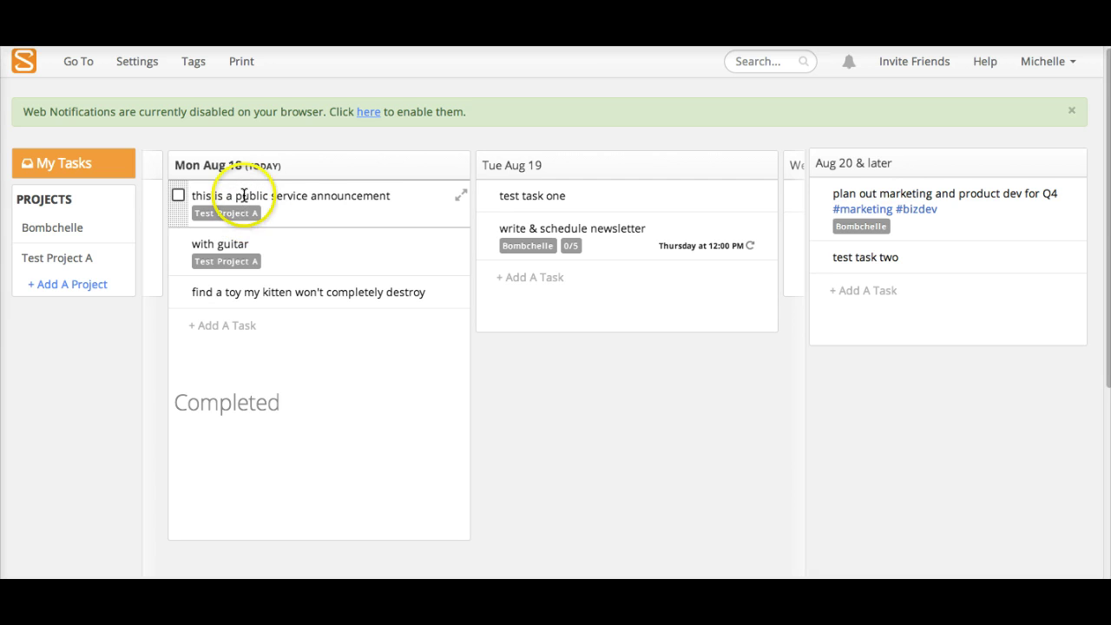
click(265, 215)
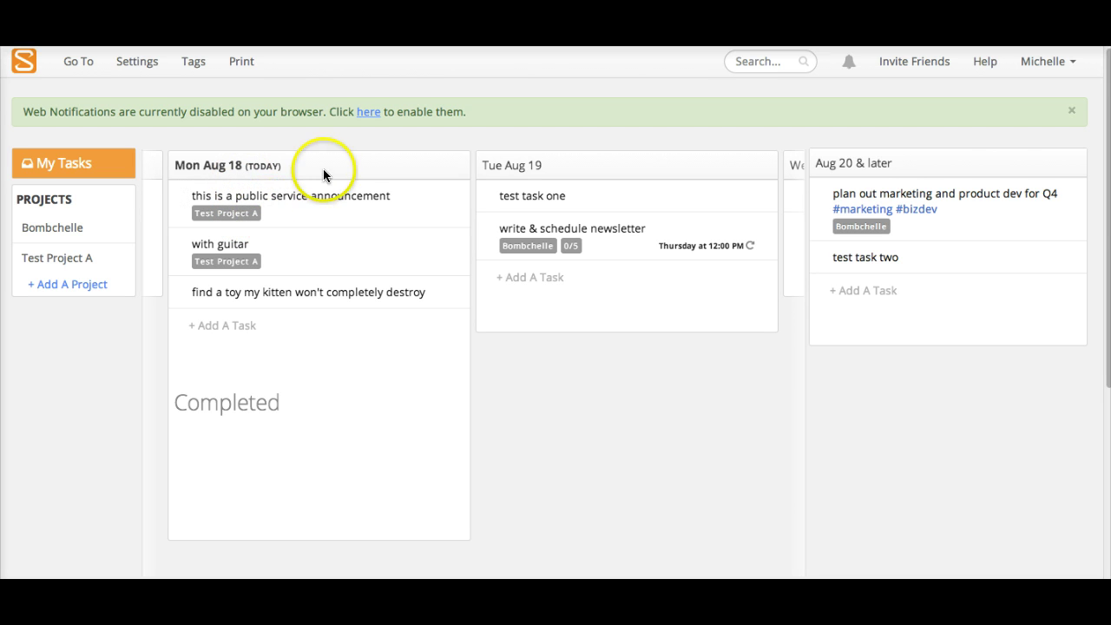